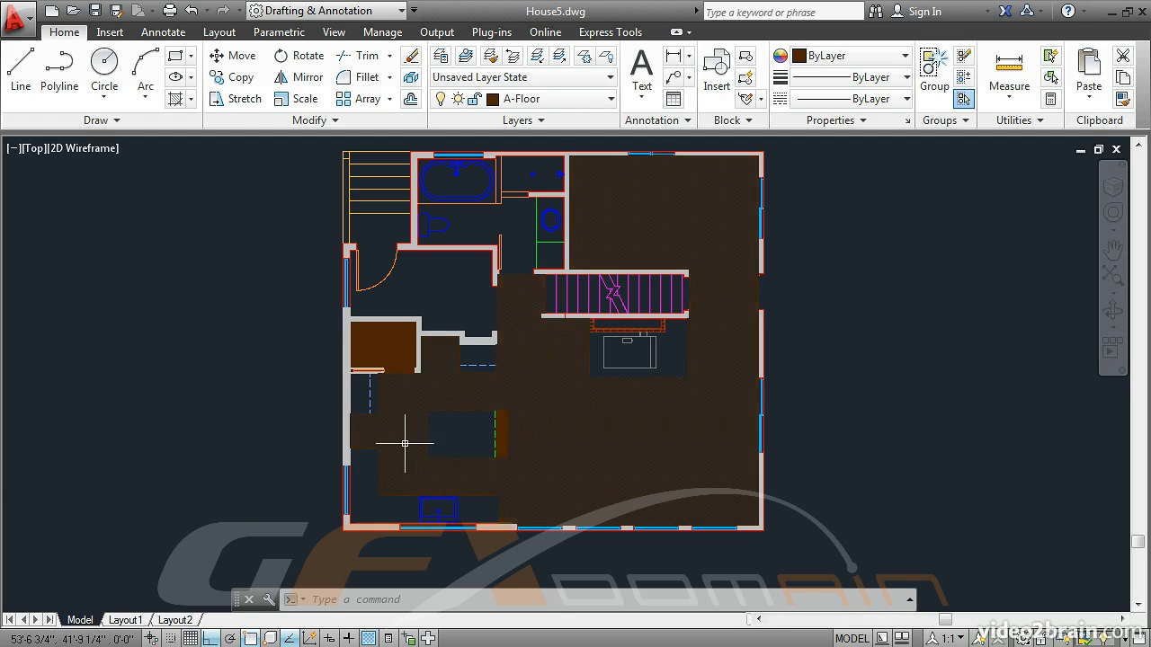
# Step: Send the brown floor hatch behind all other objects by setting its draw order to Back
pyautogui.scroll(4, 409, 443)
pyautogui.moveTo(409, 443); pyautogui.dragTo(504, 332, button='middle')
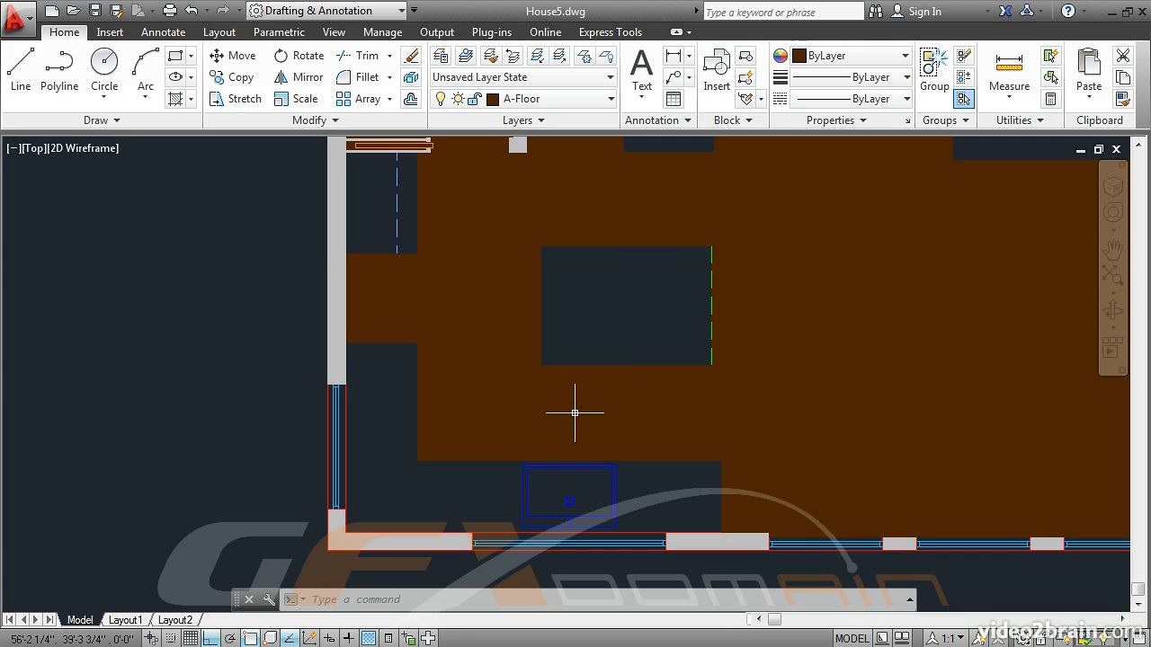
pyautogui.write('DR')
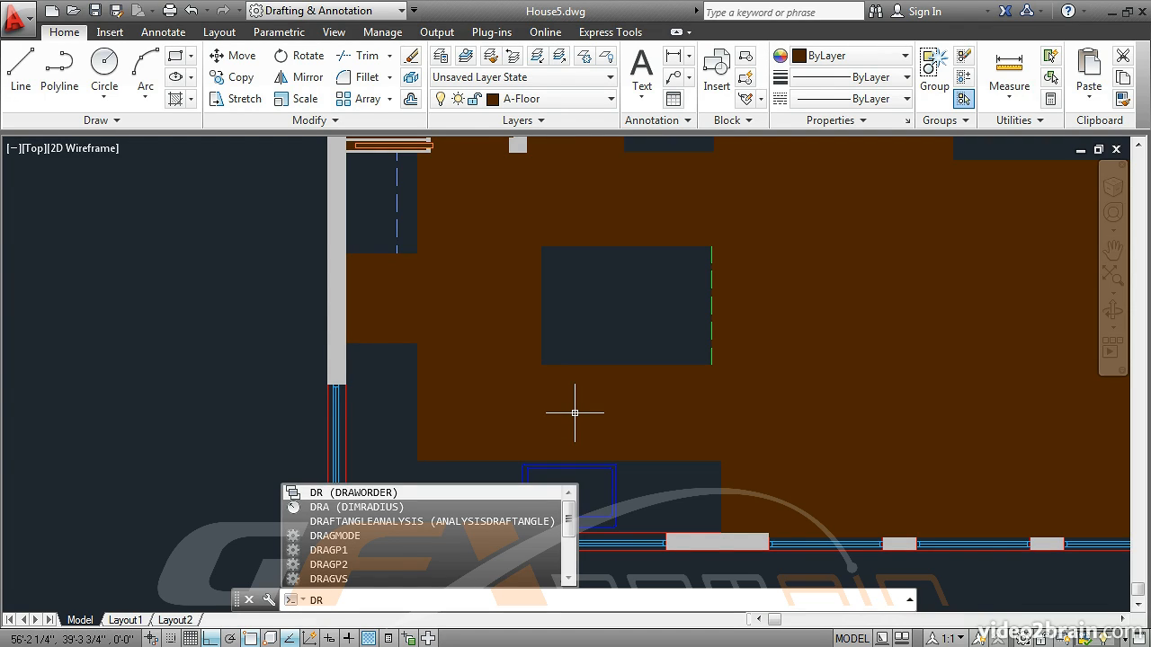
pyautogui.press('Return')
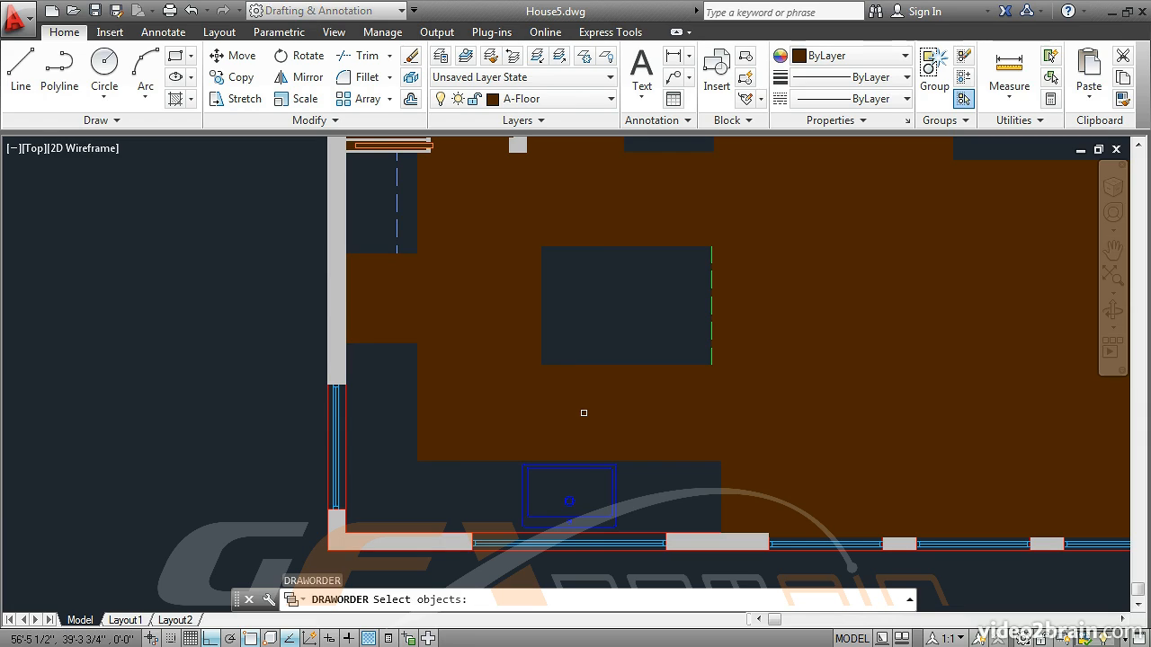
pyautogui.click(819, 305)
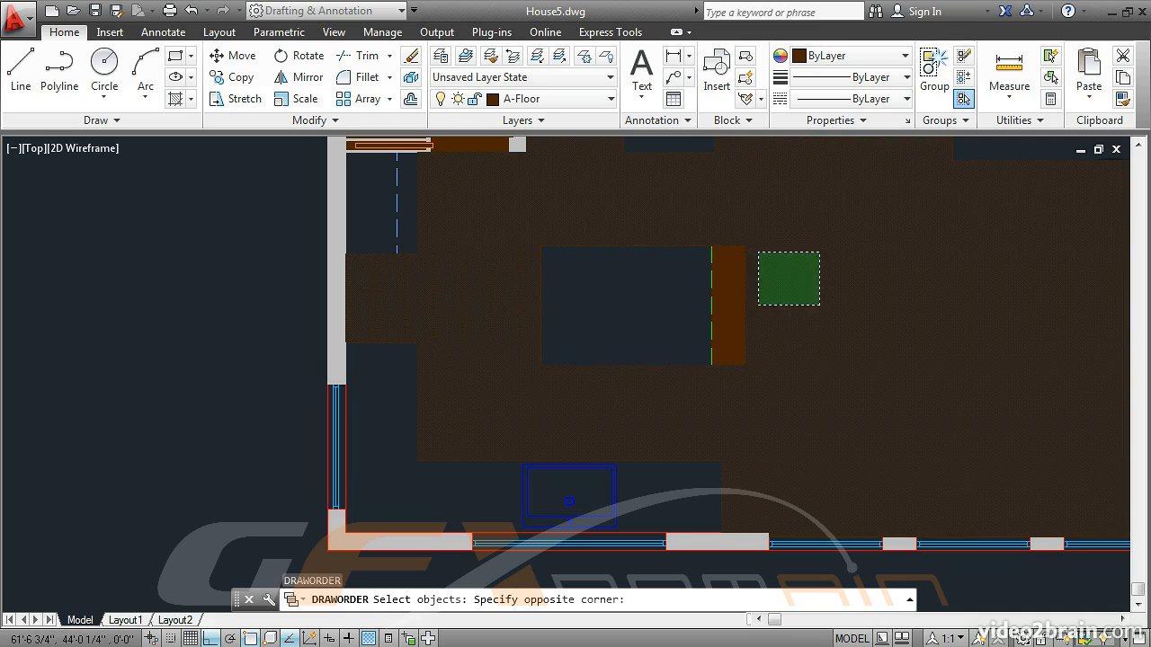
pyautogui.click(758, 253)
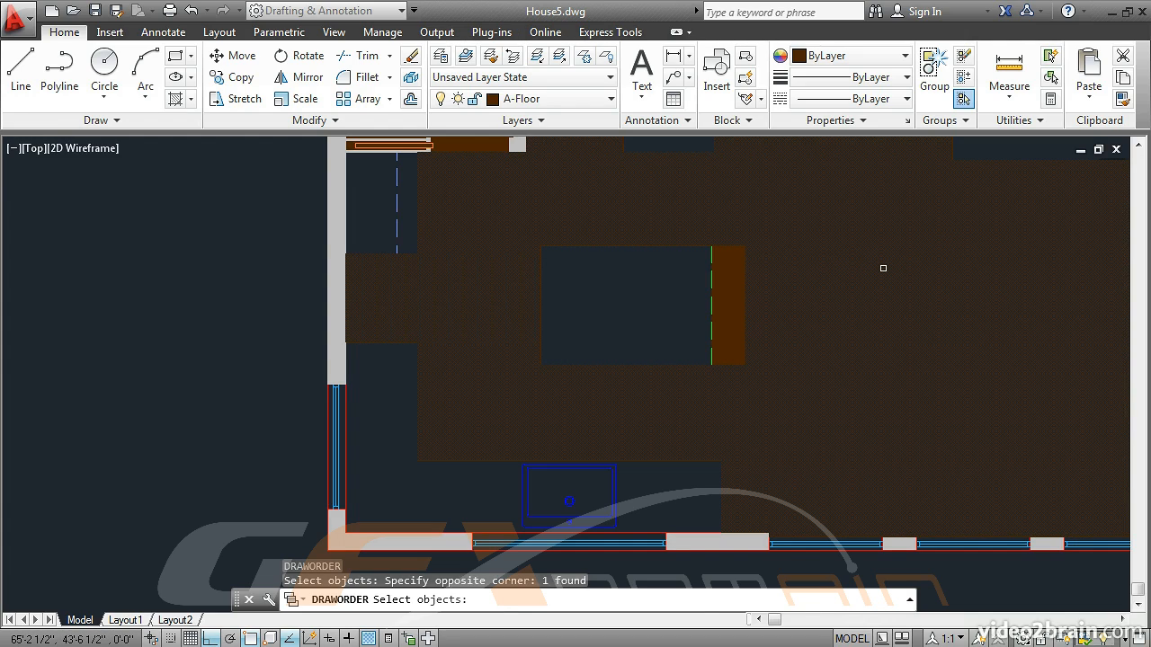
pyautogui.press('Return')
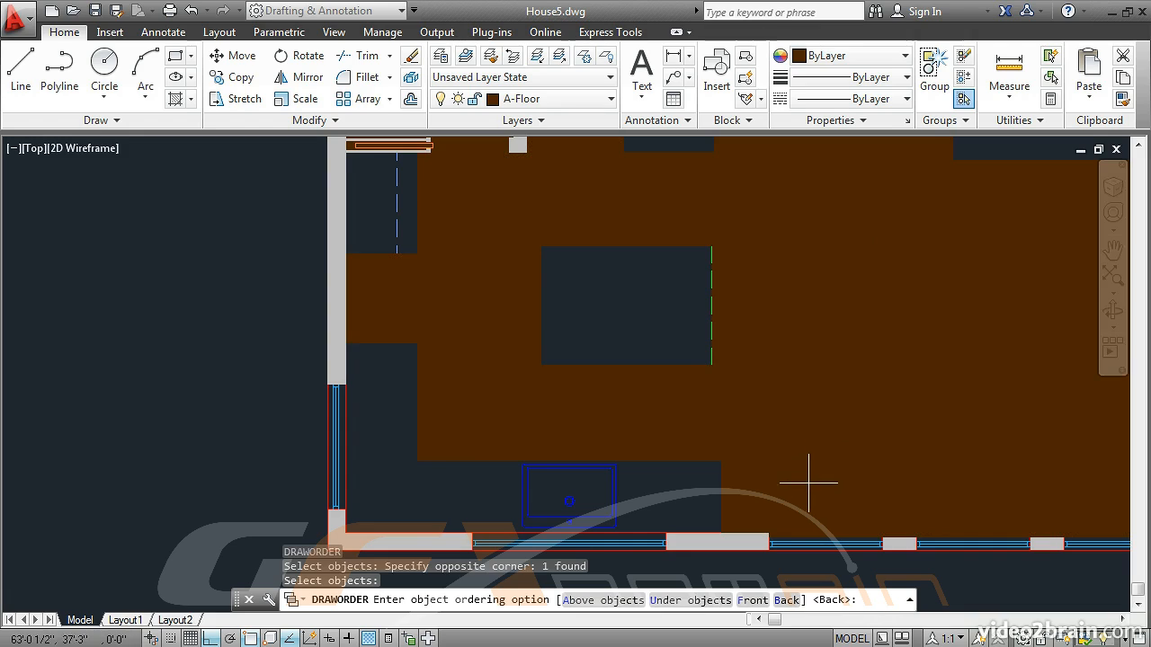
pyautogui.click(785, 601)
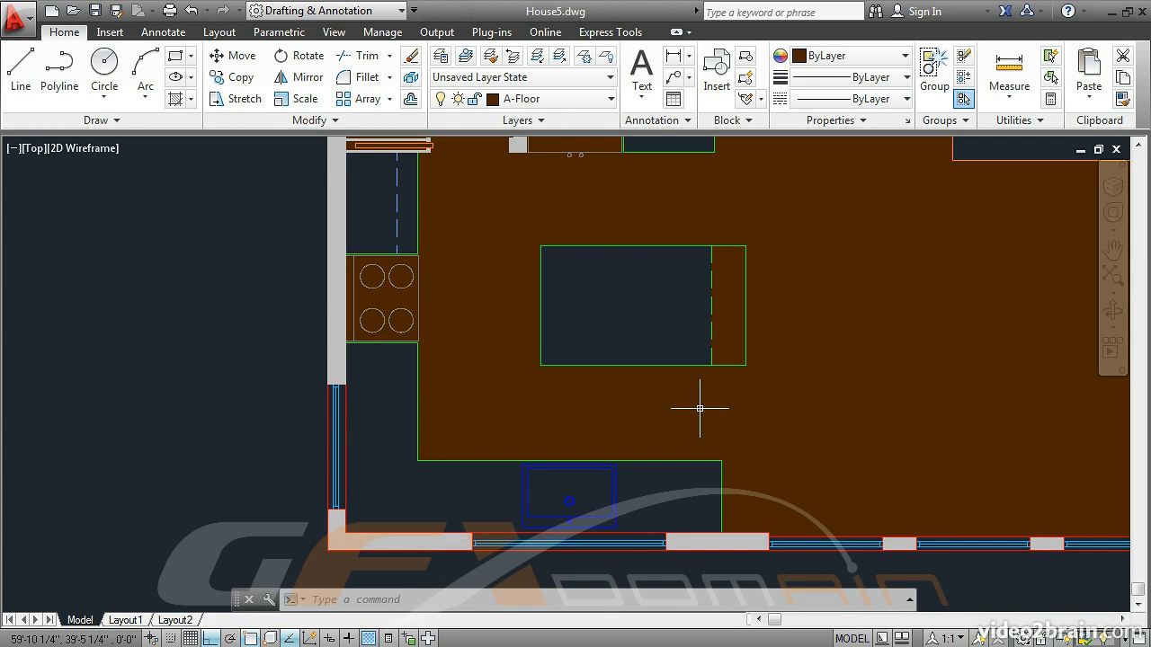
# Step: Create a wipeout from the closed polyline of the square refrigerator above the kitchen island, without erasing the polyline
pyautogui.moveTo(589, 291)
pyautogui.mouseDown(button='middle')
pyautogui.moveTo(619, 373)
pyautogui.moveTo(618, 407)
pyautogui.mouseUp(button='middle')
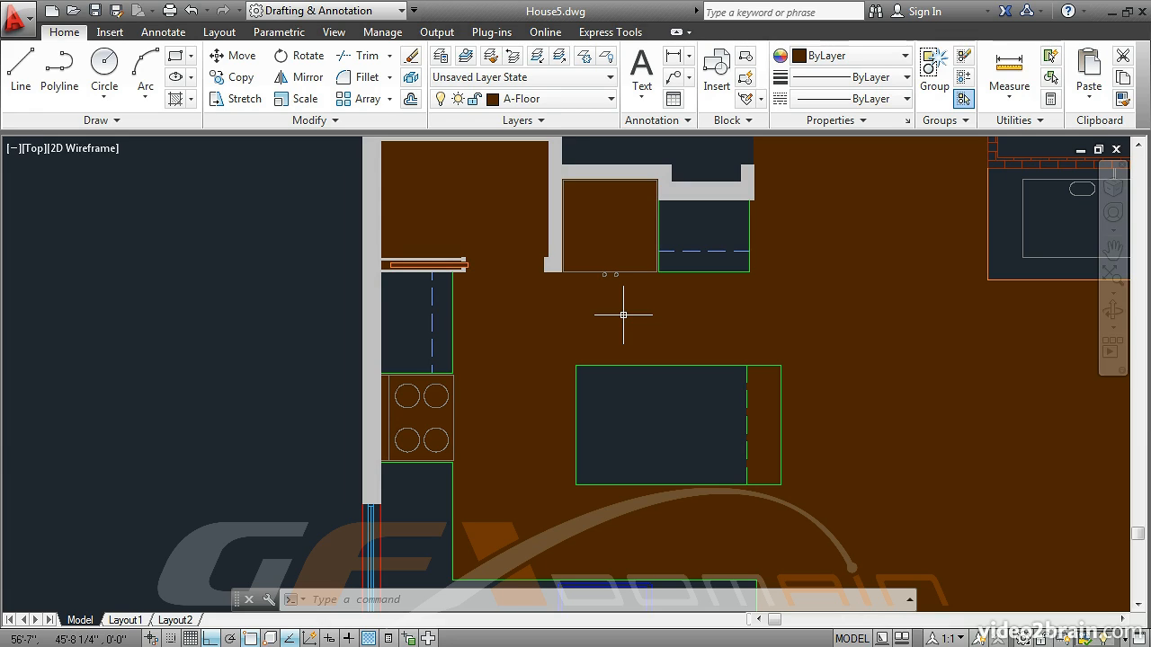
pyautogui.click(163, 34)
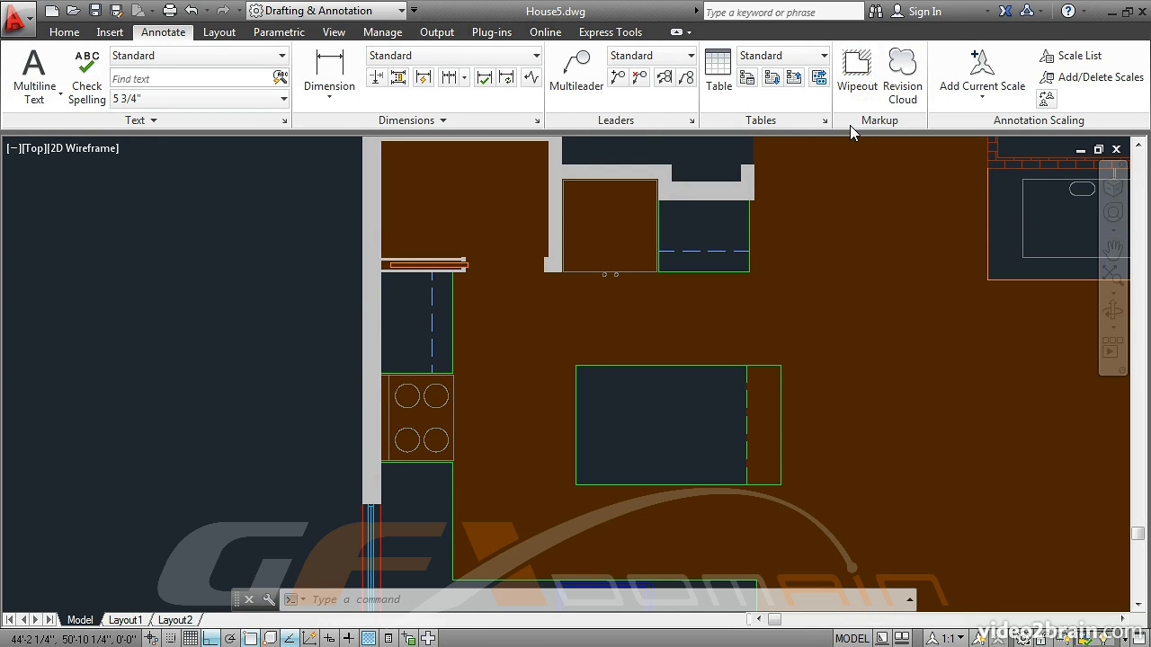
pyautogui.click(856, 70)
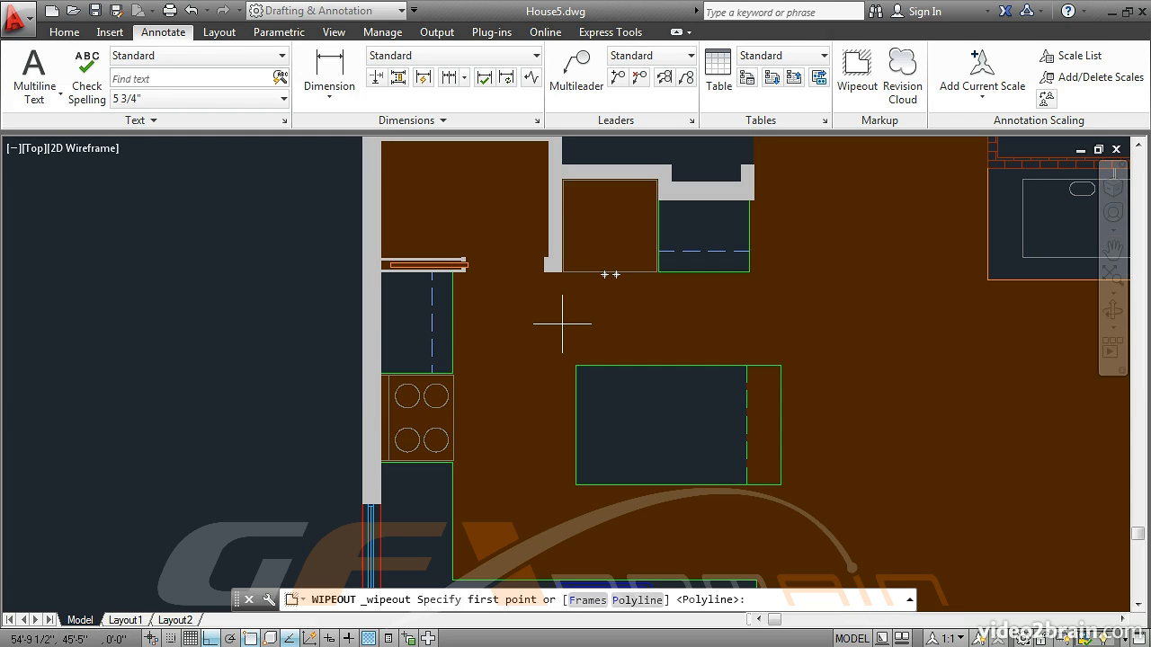
pyautogui.click(637, 599)
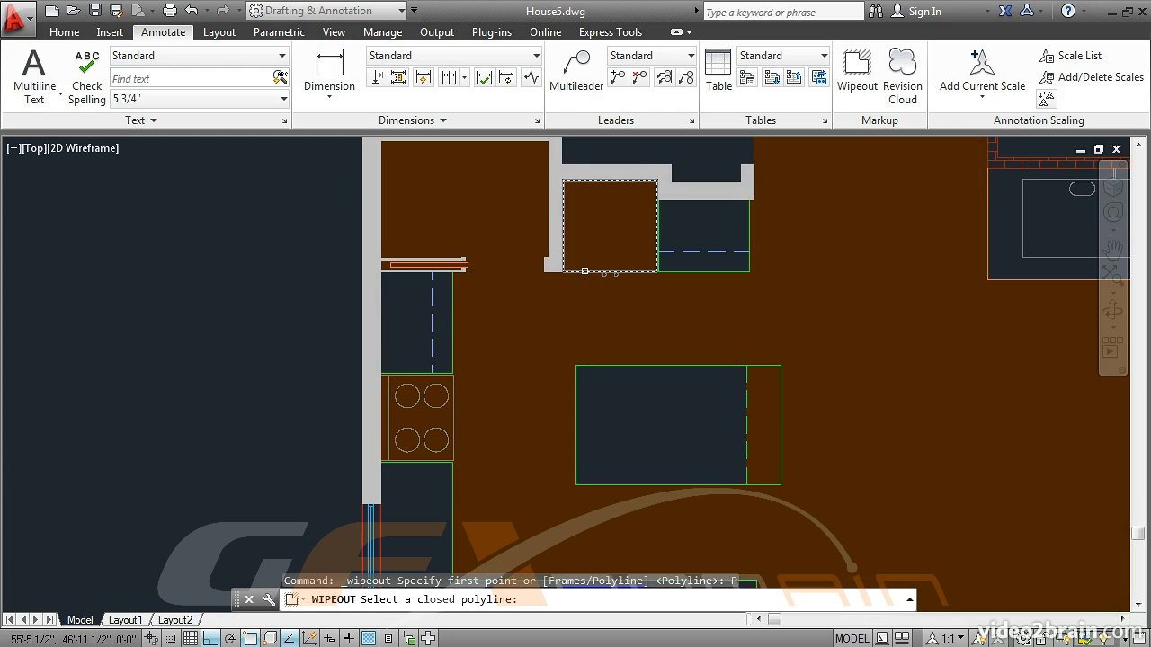
pyautogui.click(584, 271)
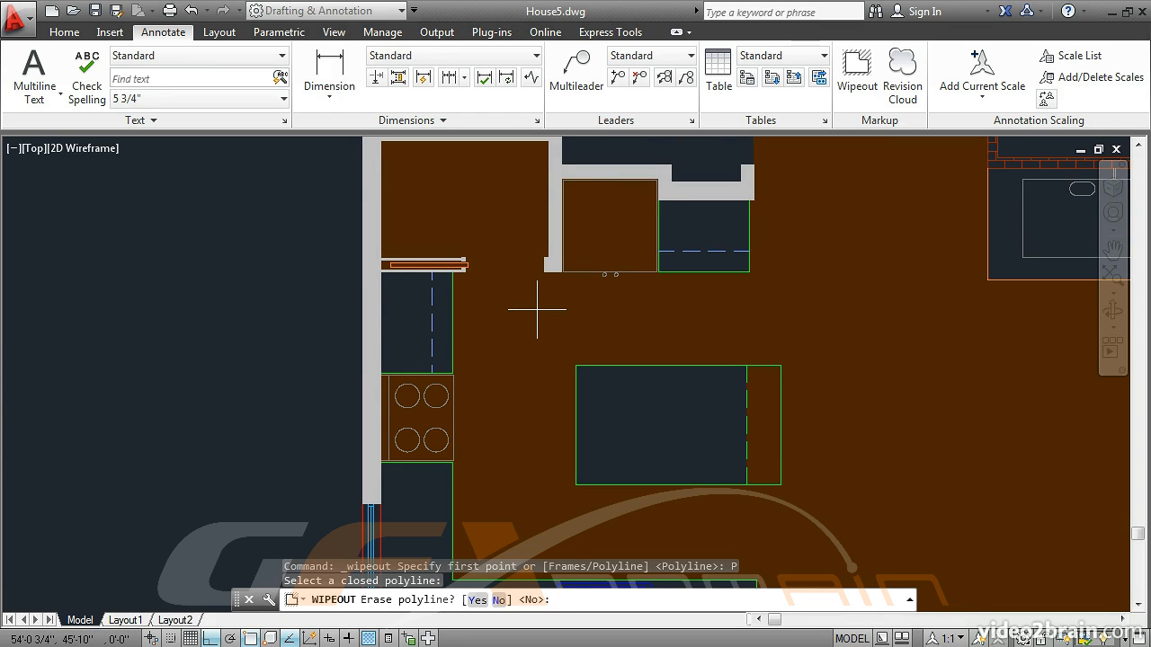
pyautogui.press('Return')
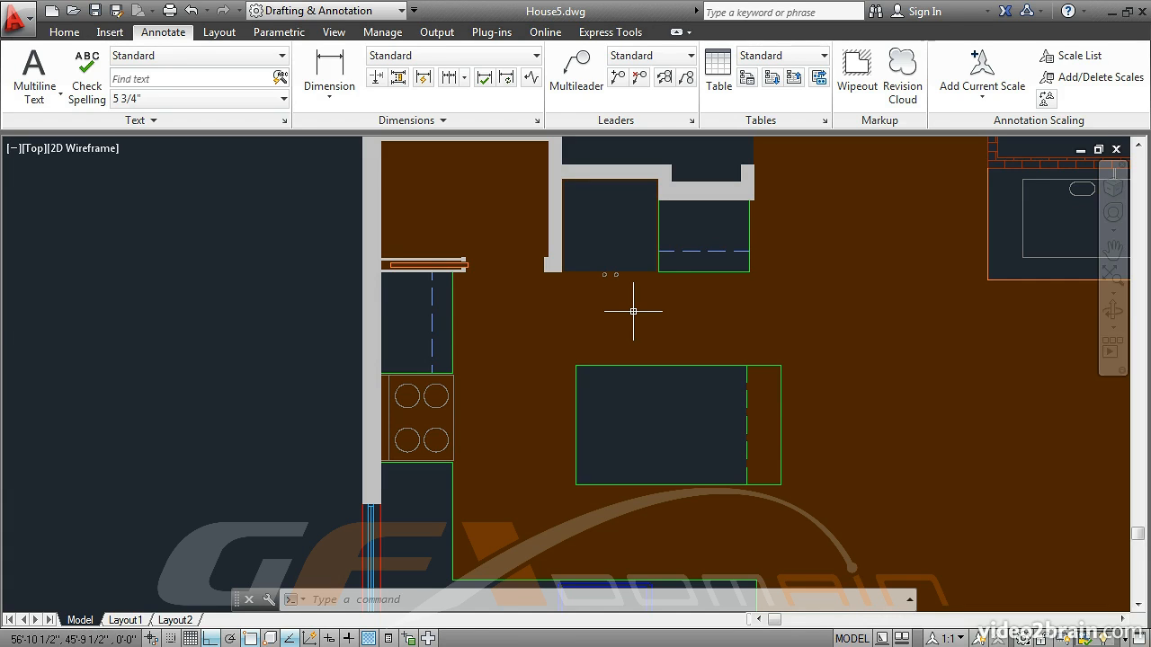
# Step: Change the draw order of the refrigerator's outline object to Above objects, with the brown floor hatch as reference
pyautogui.write('dr')
pyautogui.press('Return')
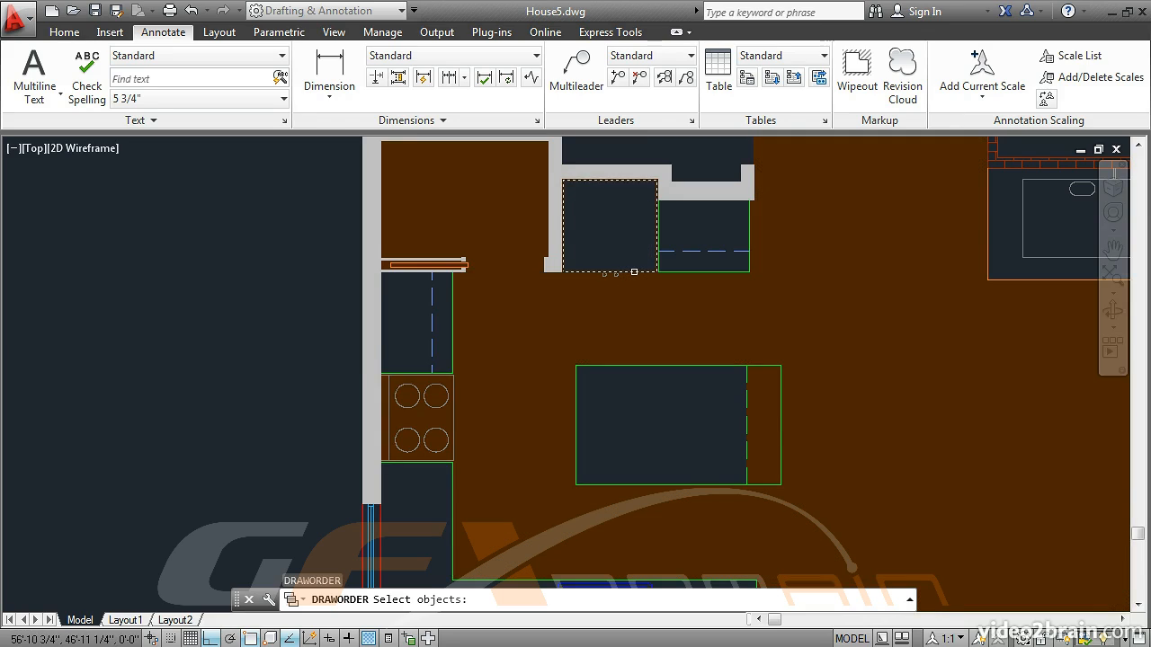
pyautogui.click(634, 272)
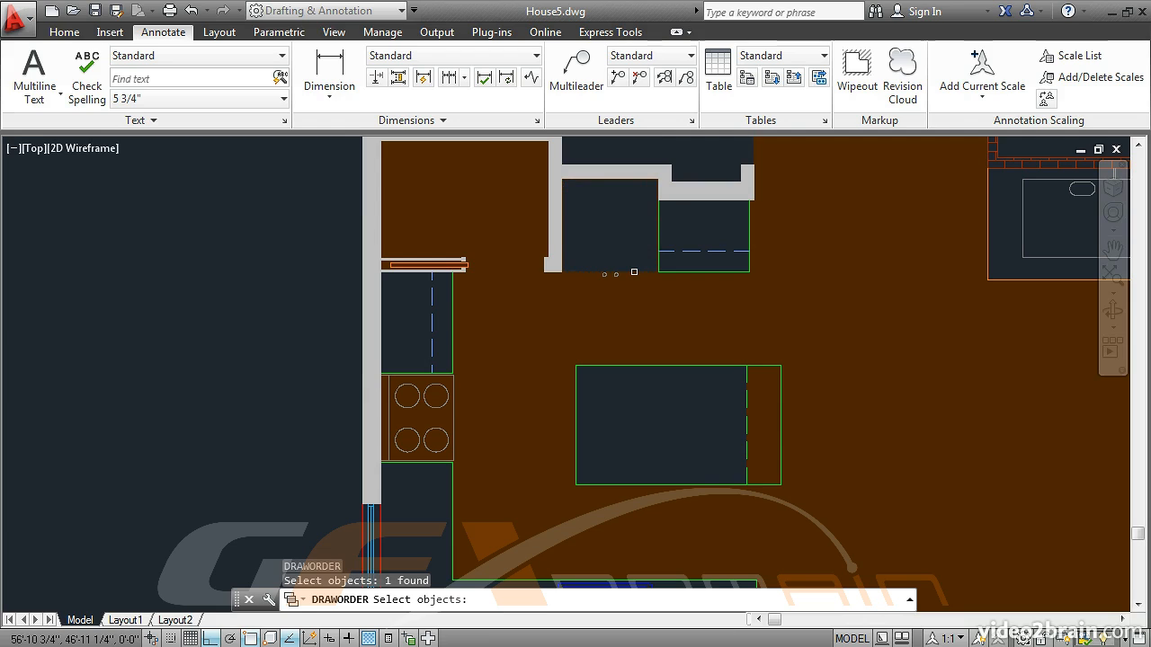
pyautogui.press('Return')
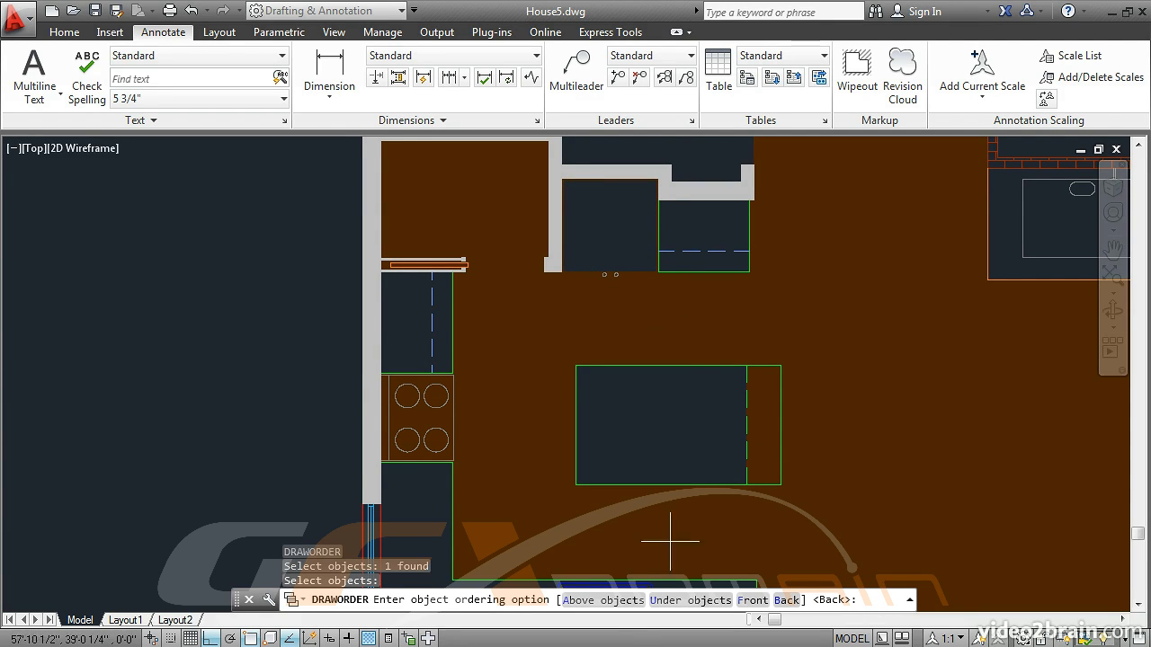
pyautogui.click(604, 601)
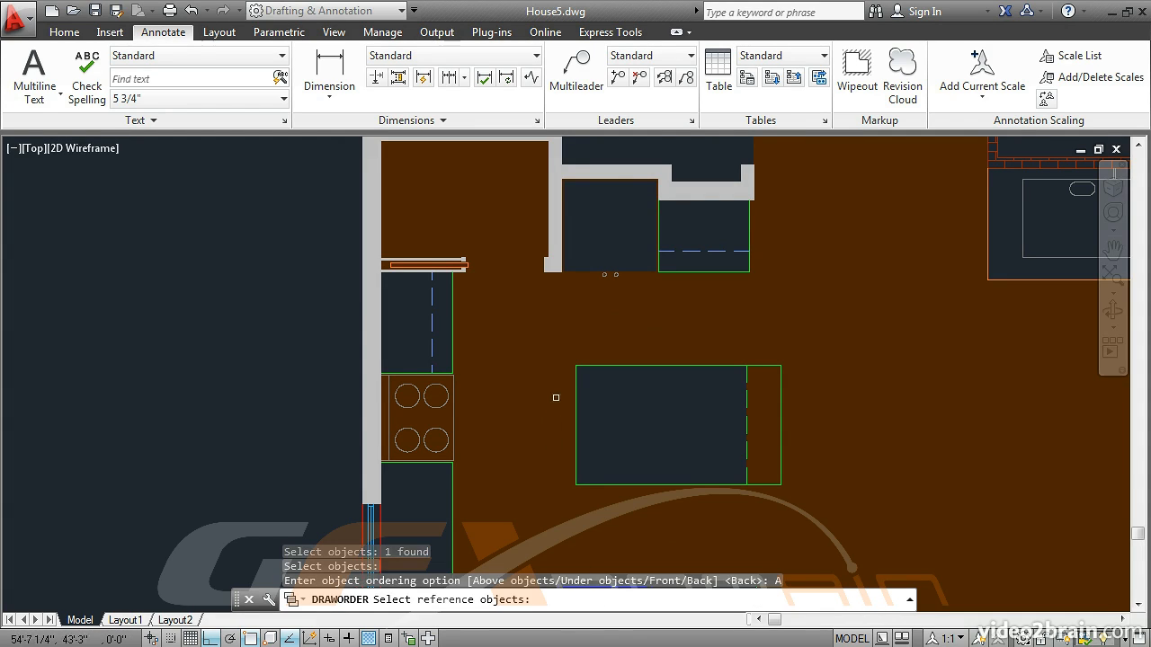
pyautogui.click(963, 450)
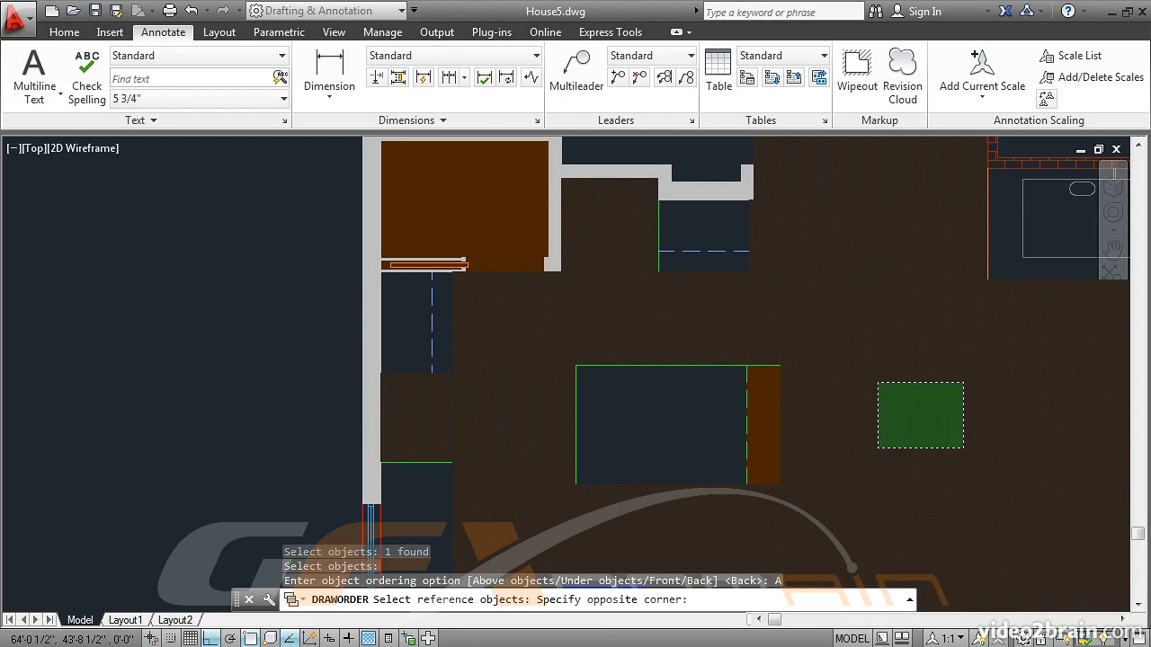
pyautogui.click(850, 342)
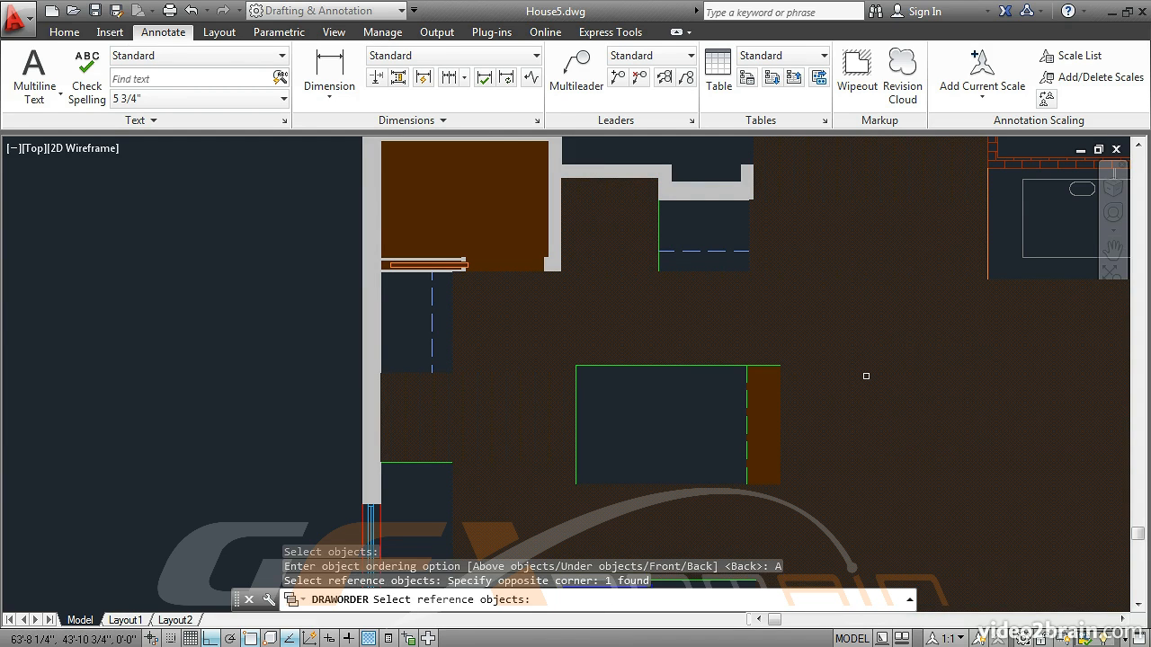
pyautogui.press('Return')
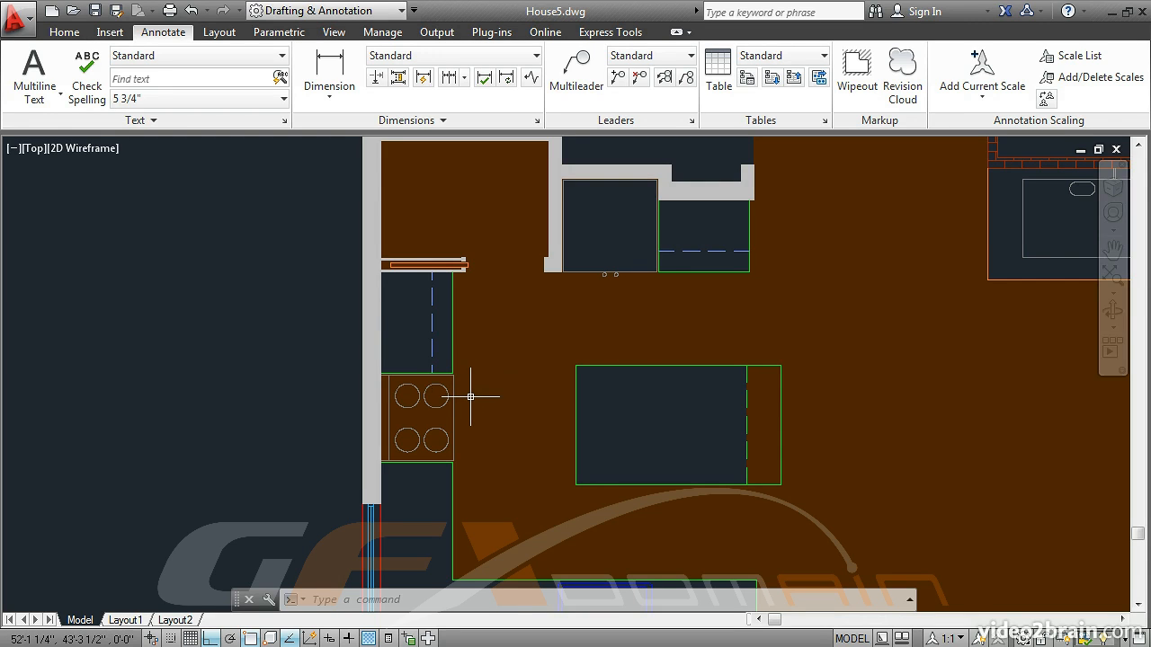
# Step: Draw a rectangular wipeout over the four-burner stove by picking its outer corners
pyautogui.click(856, 74)
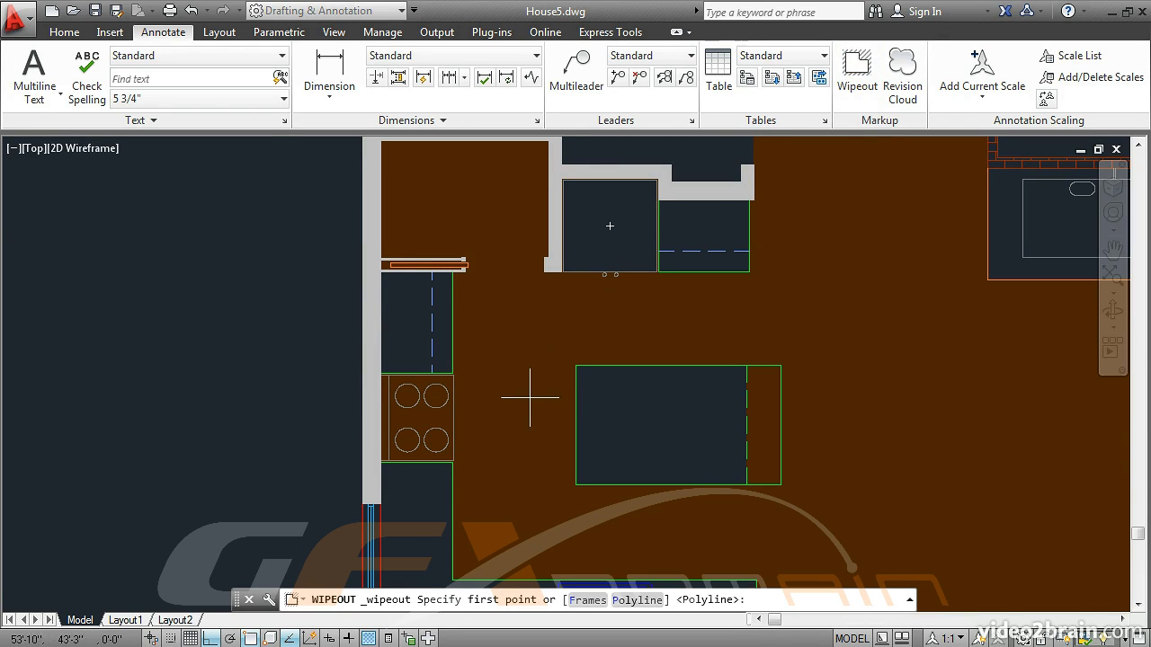
pyautogui.scroll(2, 529, 397)
pyautogui.scroll(2, 529, 396)
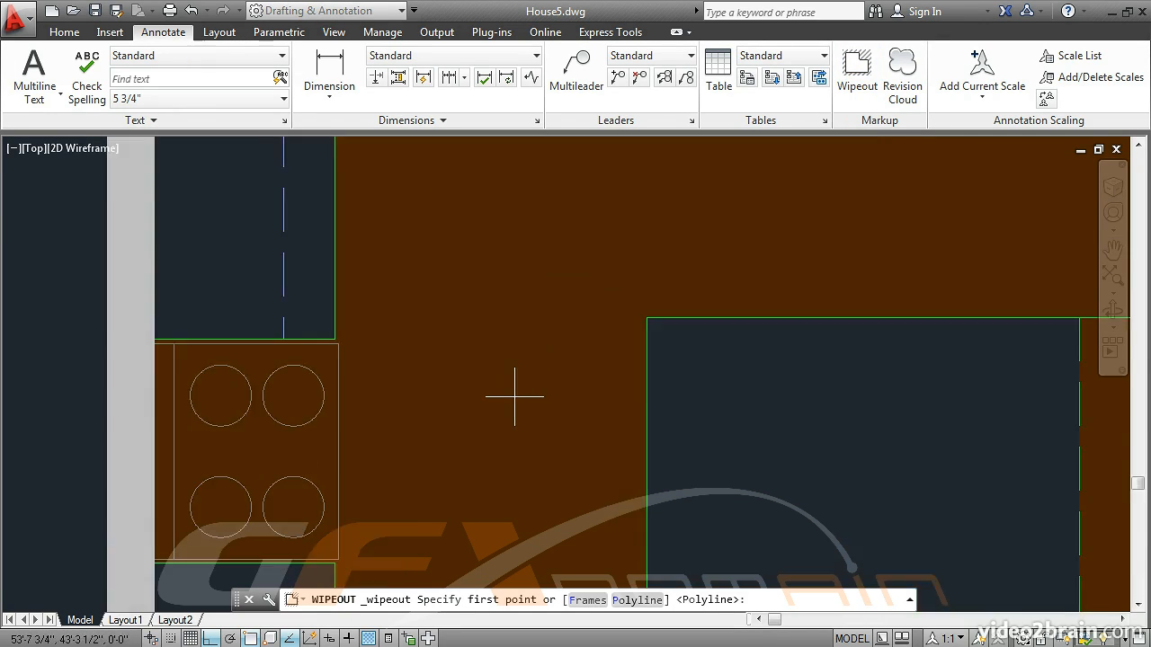
pyautogui.click(154, 343)
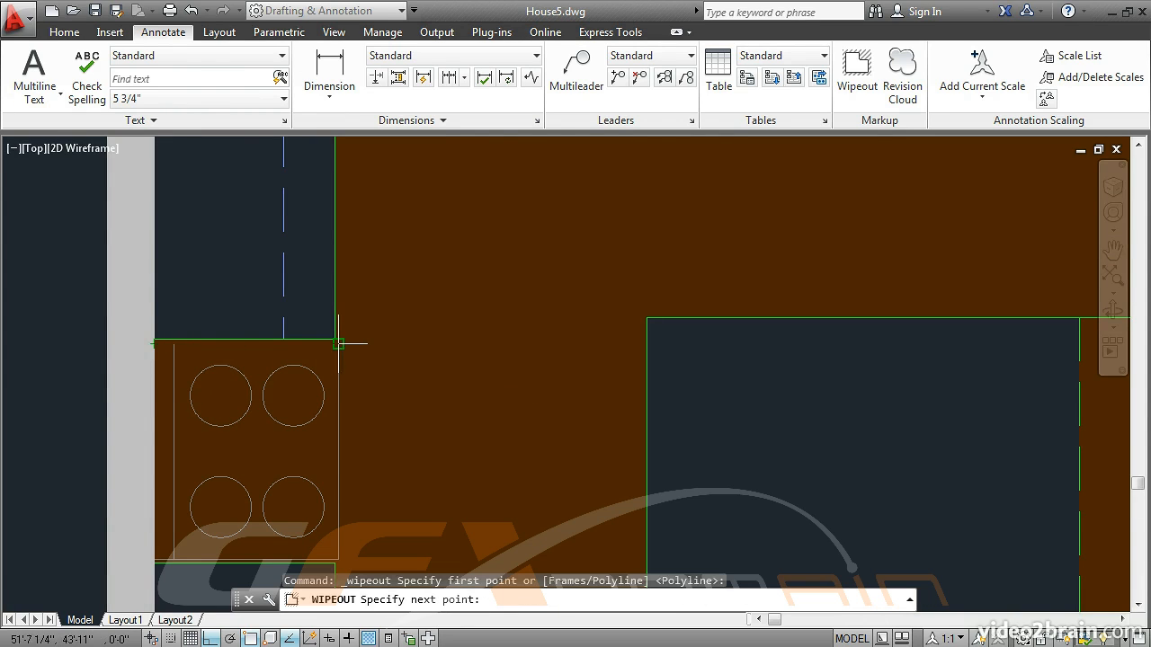
pyautogui.click(338, 561)
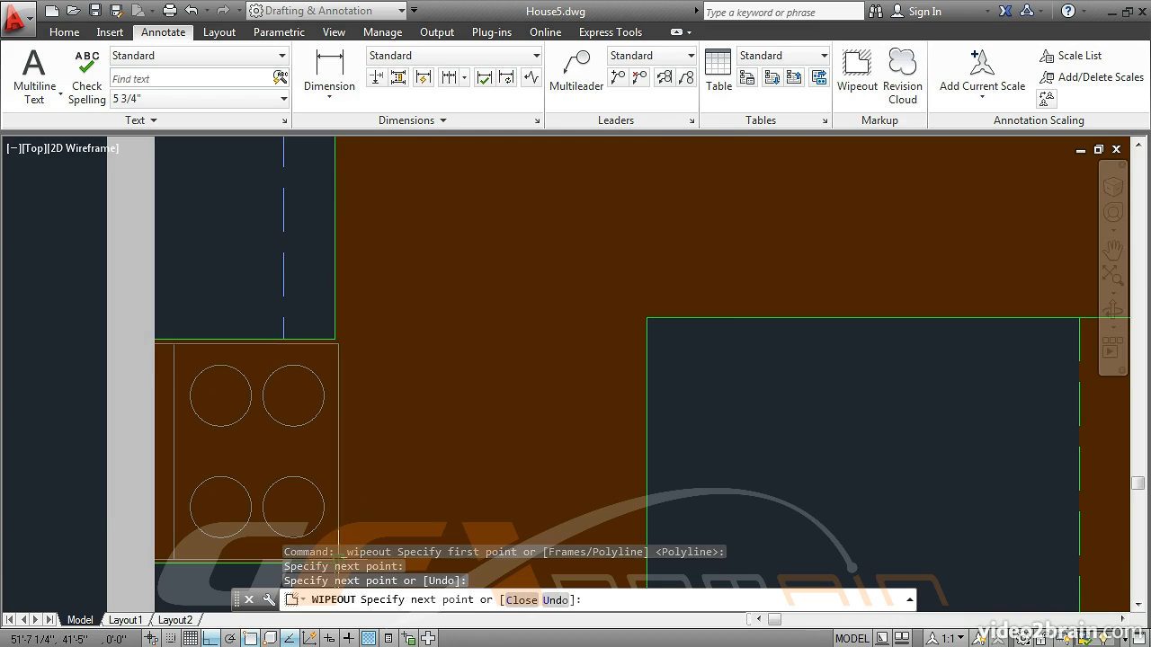
pyautogui.click(150, 559)
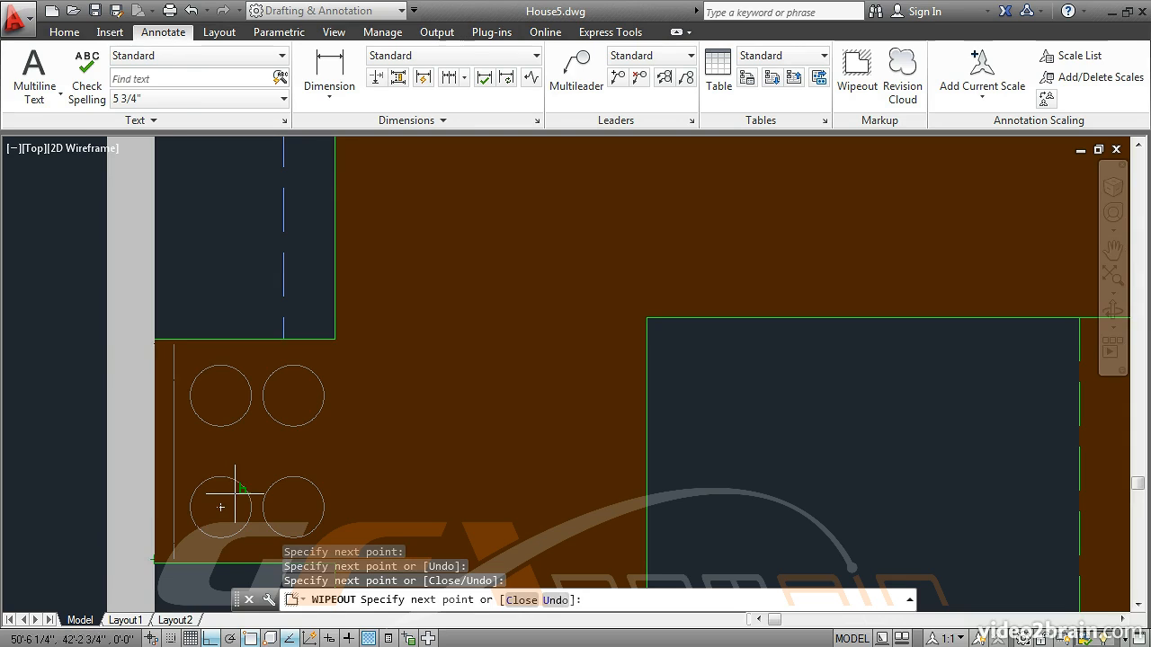
pyautogui.press('Return')
# Step: Change the stove wipeout's draw order to Under objects, using all the stove's linework as the reference objects
pyautogui.moveTo(417, 412); pyautogui.dragTo(570, 335, button='middle')
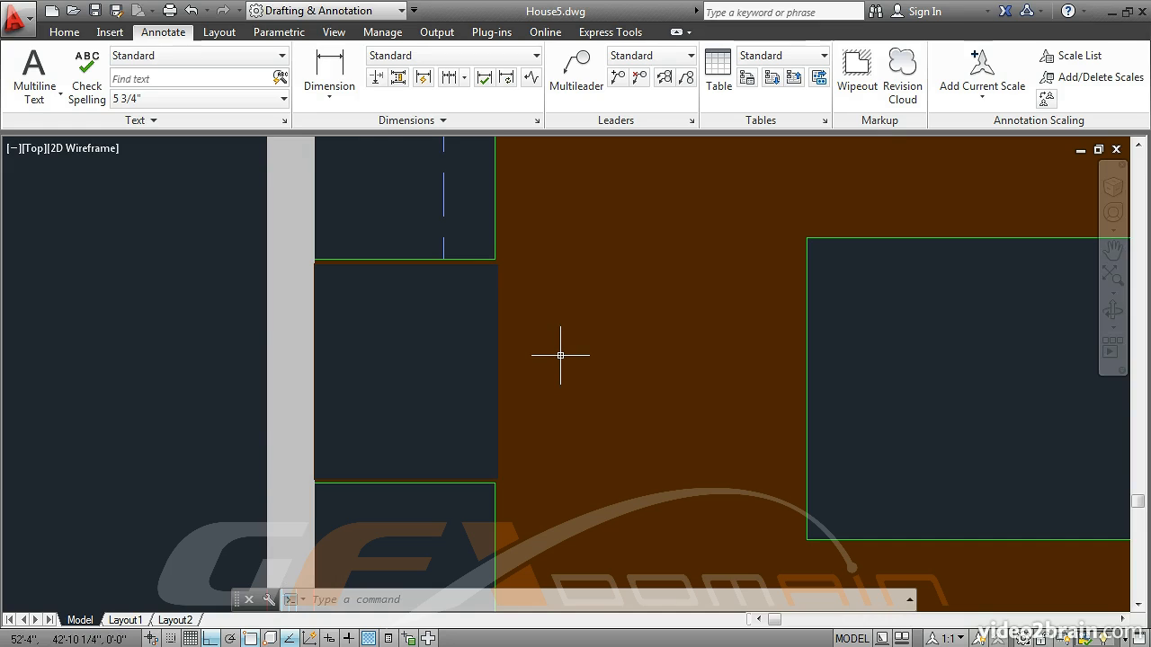
pyautogui.write('dr')
pyautogui.press('Return')
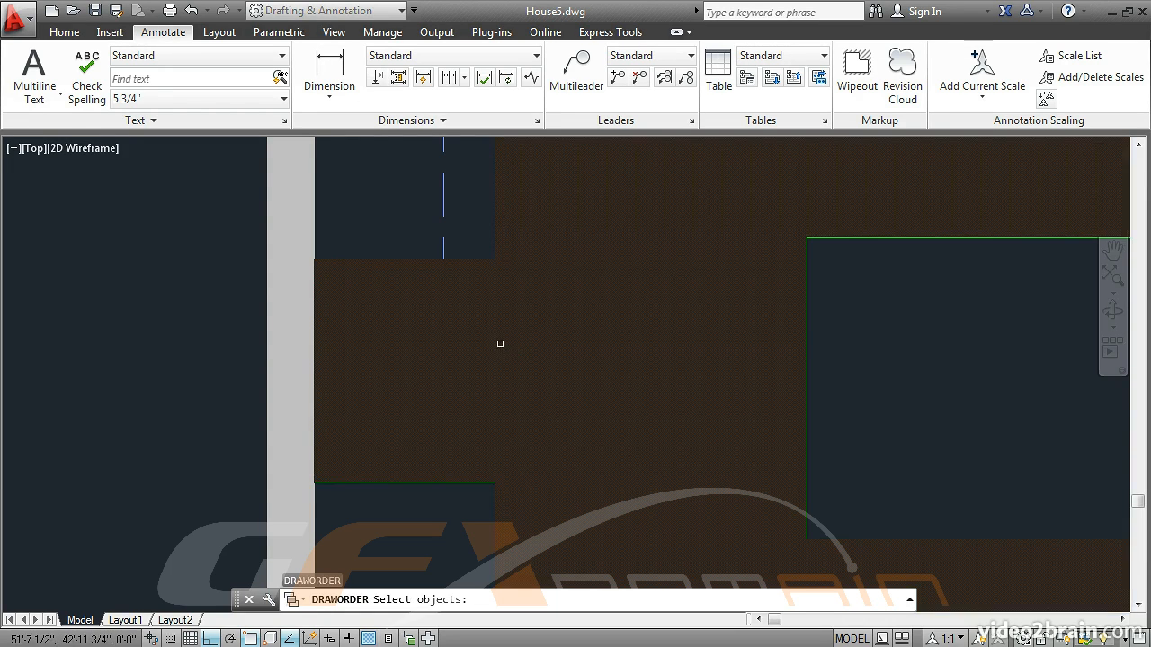
pyautogui.click(497, 341)
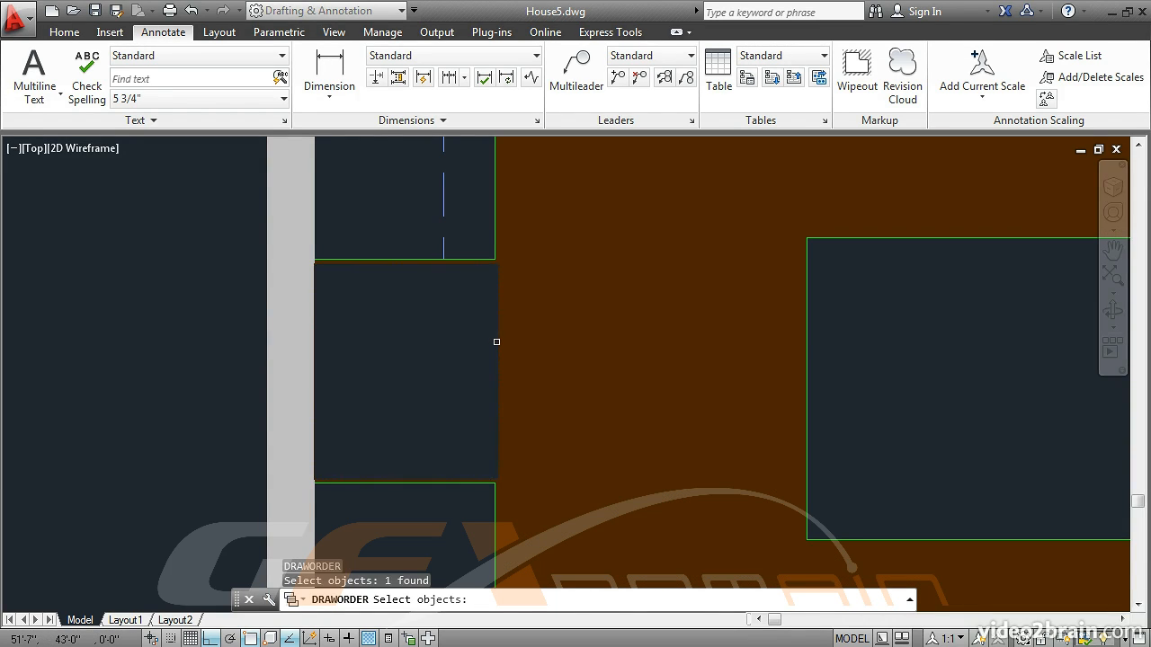
pyautogui.press('Return')
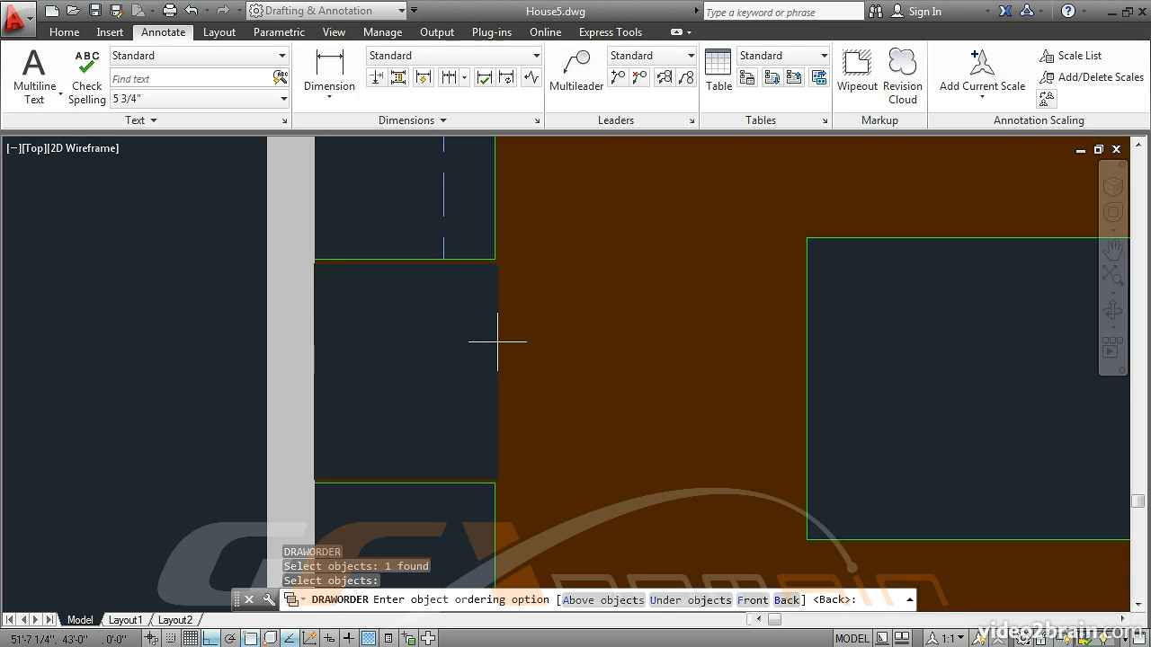
pyautogui.click(689, 600)
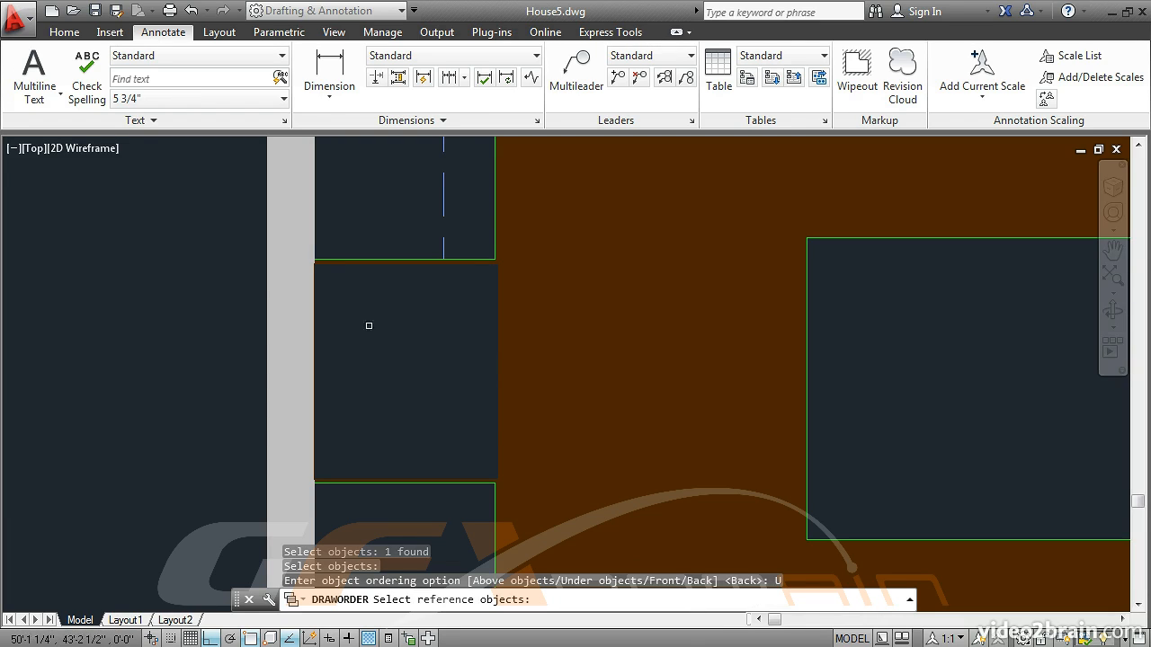
pyautogui.click(225, 260)
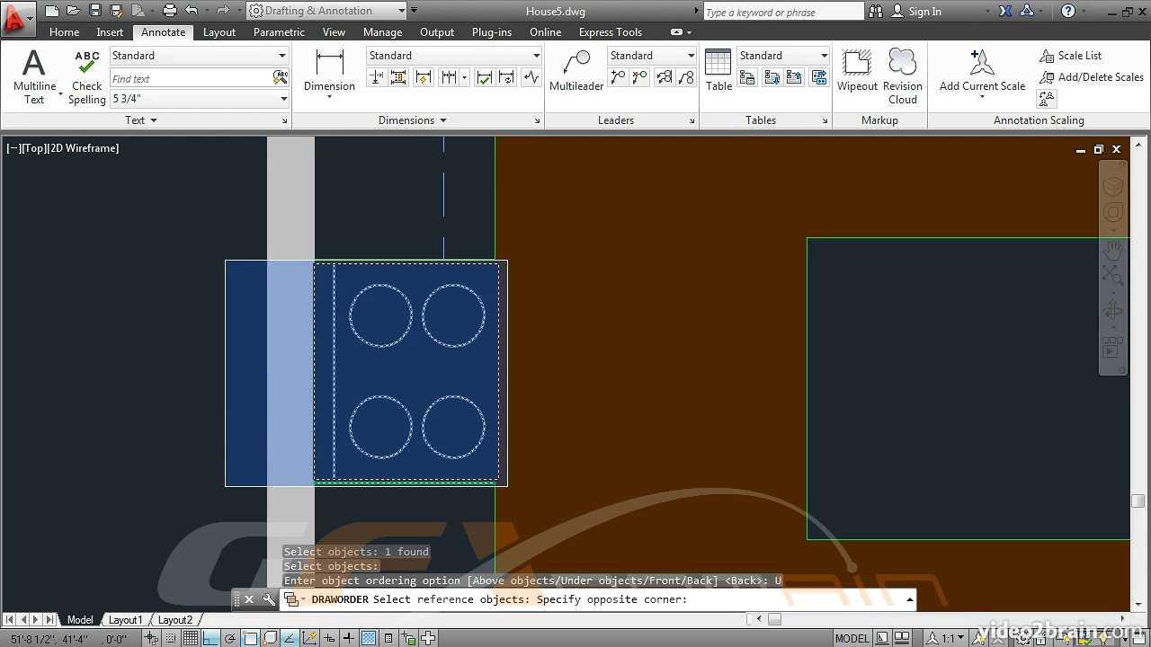
pyautogui.click(507, 487)
pyautogui.press('Return')
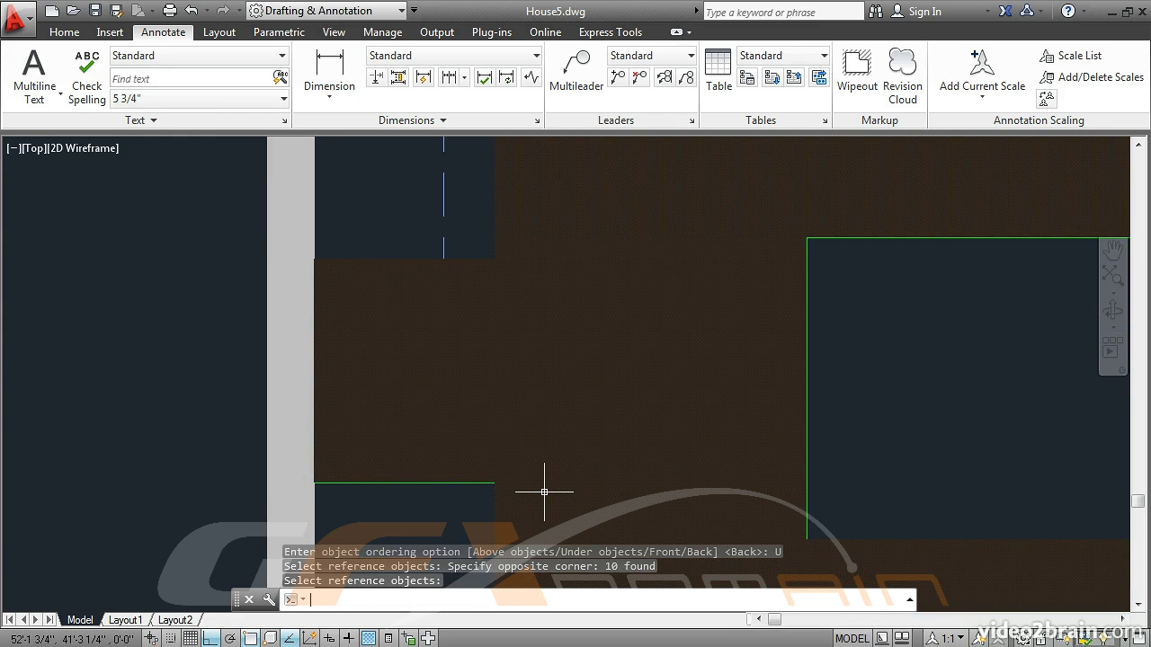